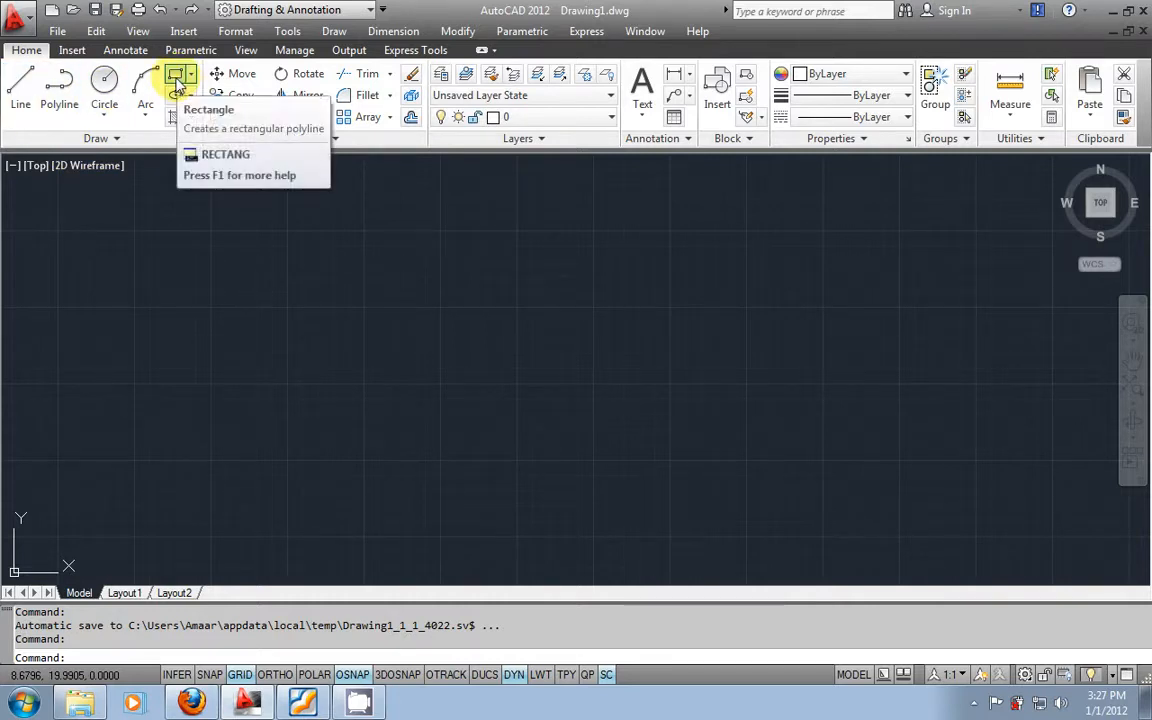
Step: Turn on Ortho and draw a closed rectangle 8 units wide and 3 units high from four connected lines
click(25, 90)
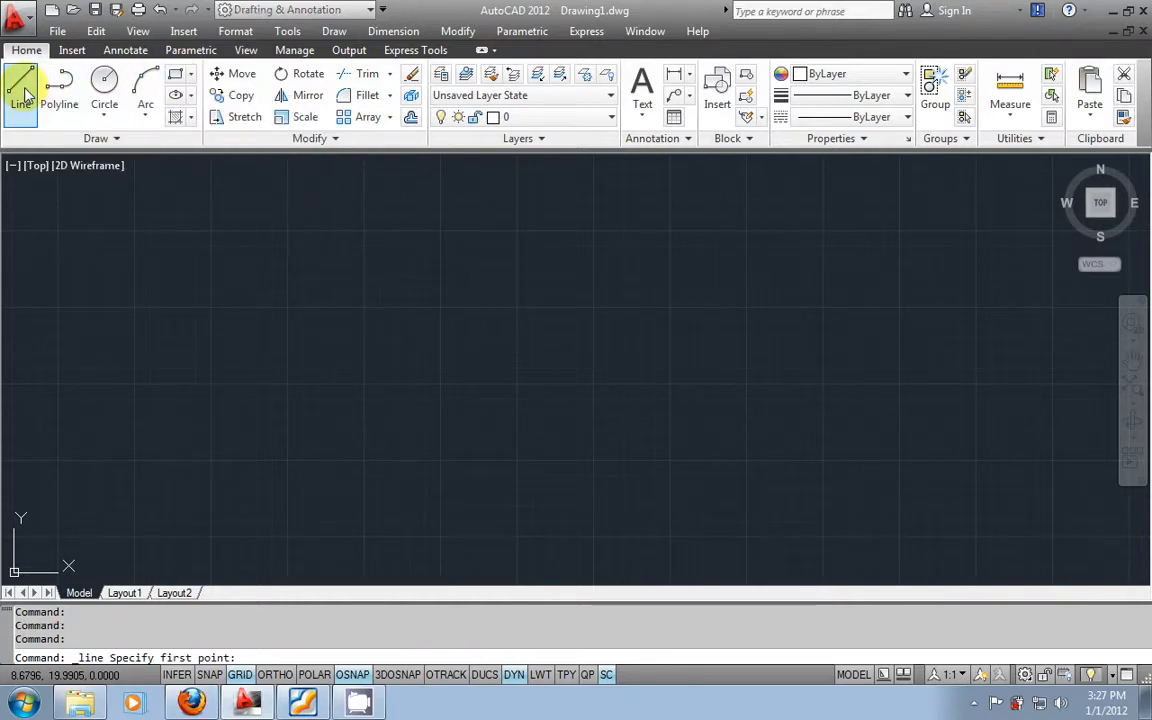
click(353, 284)
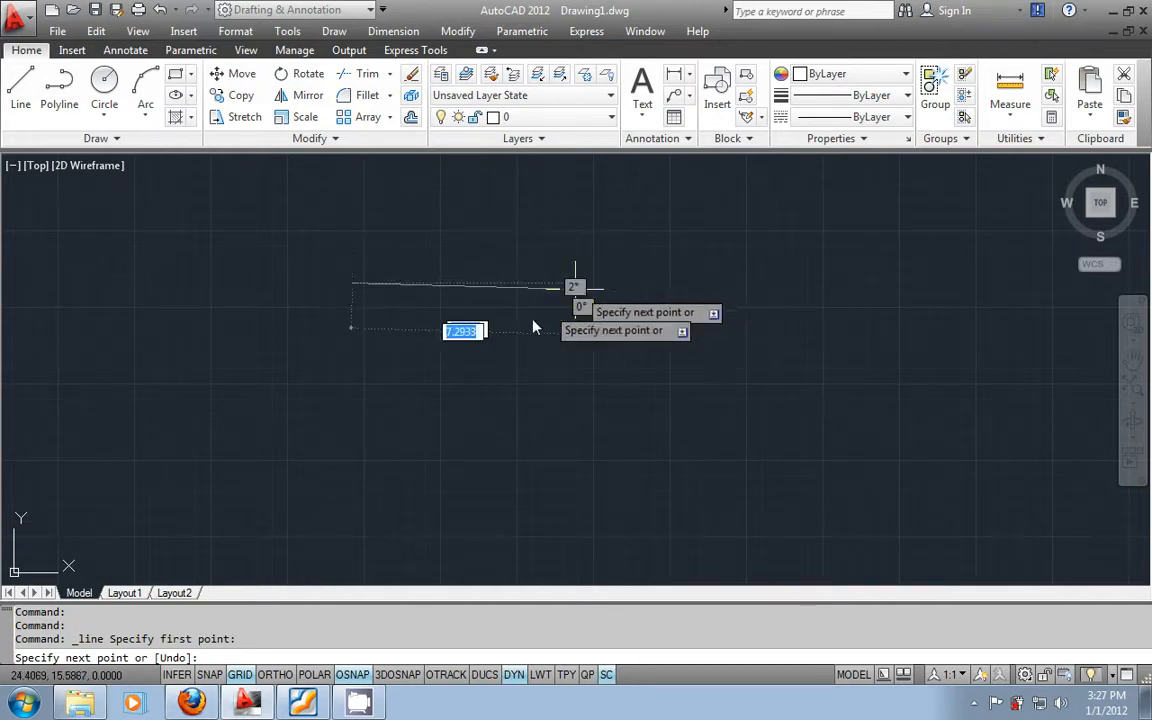
click(281, 674)
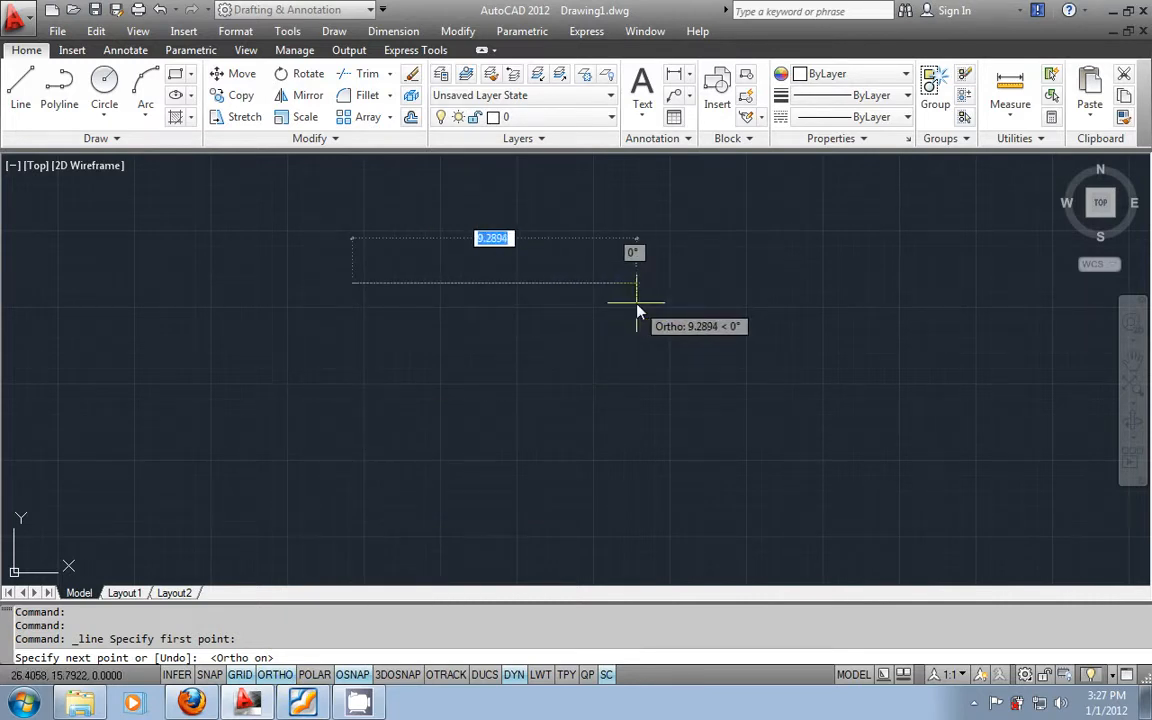
text(8)
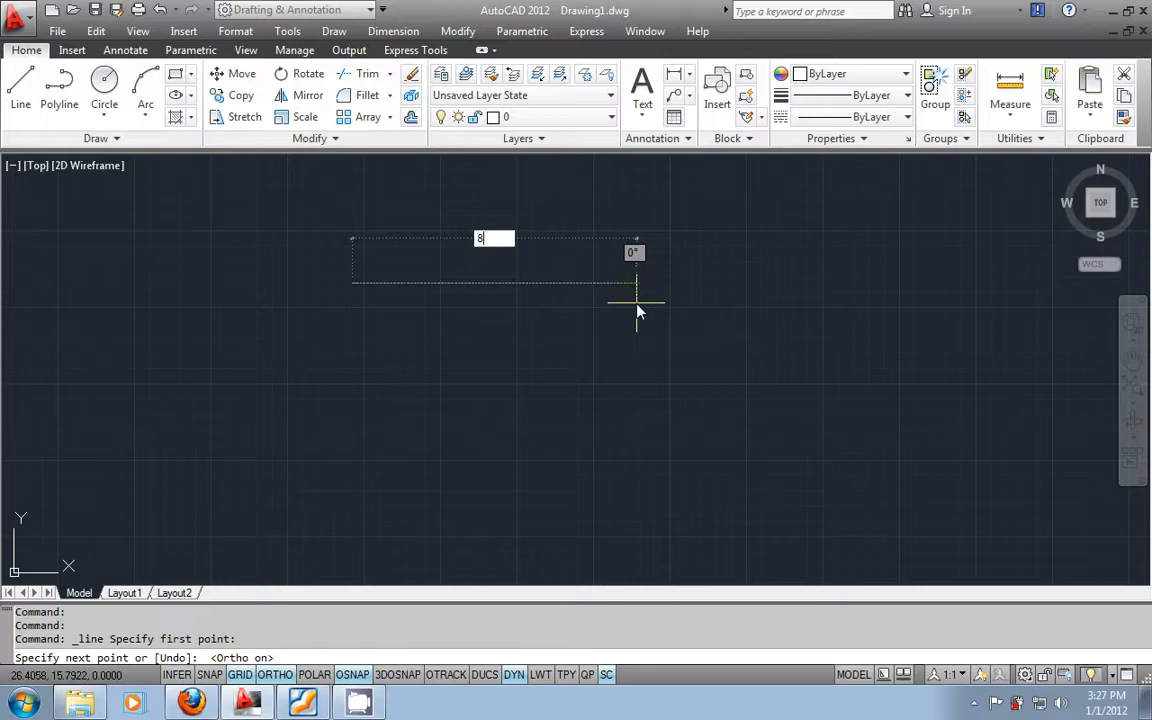
key(Return)
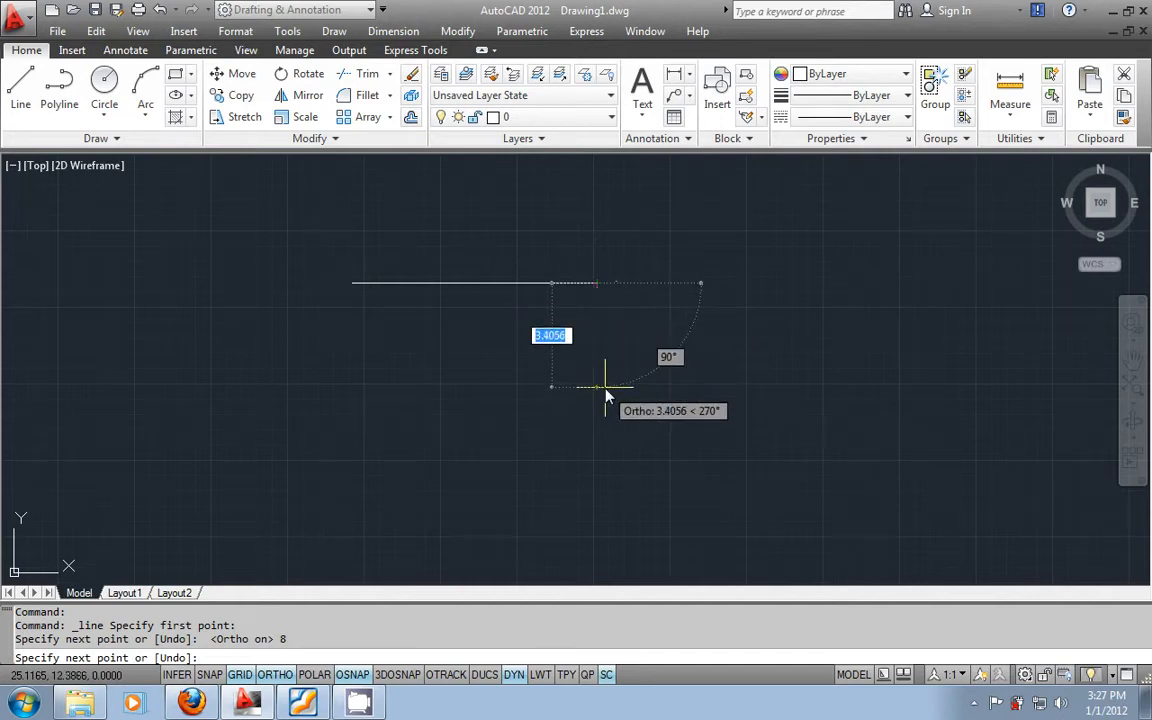
text(3)
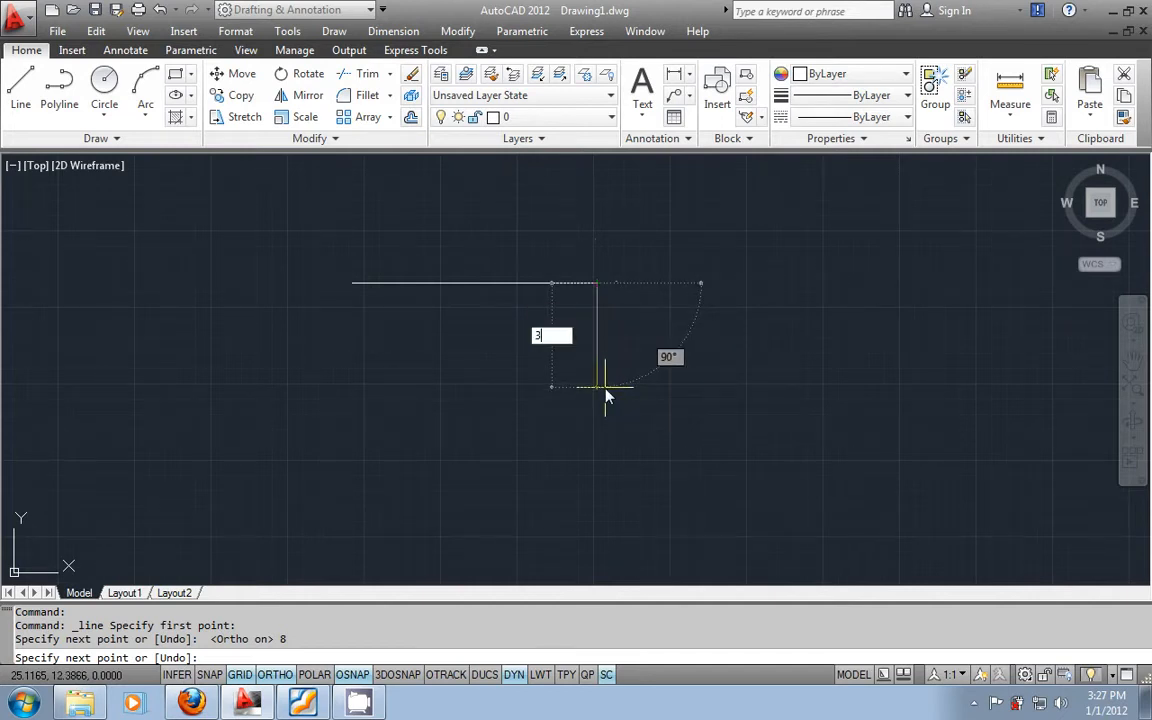
key(Return)
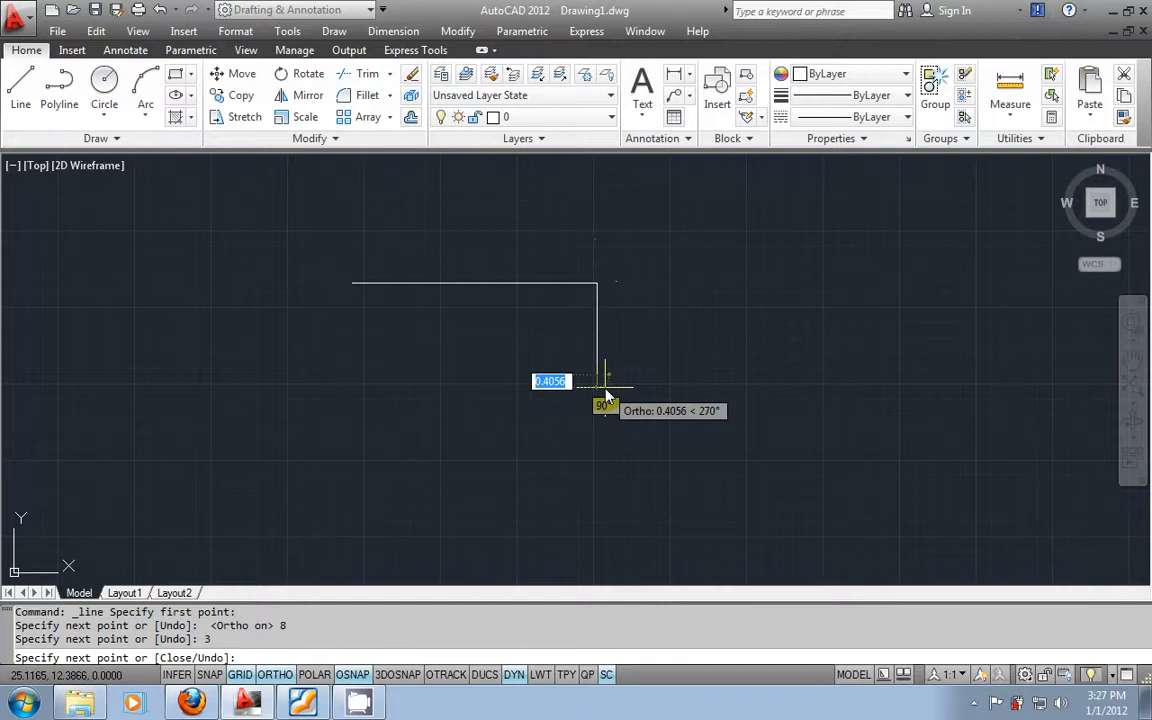
text(8)
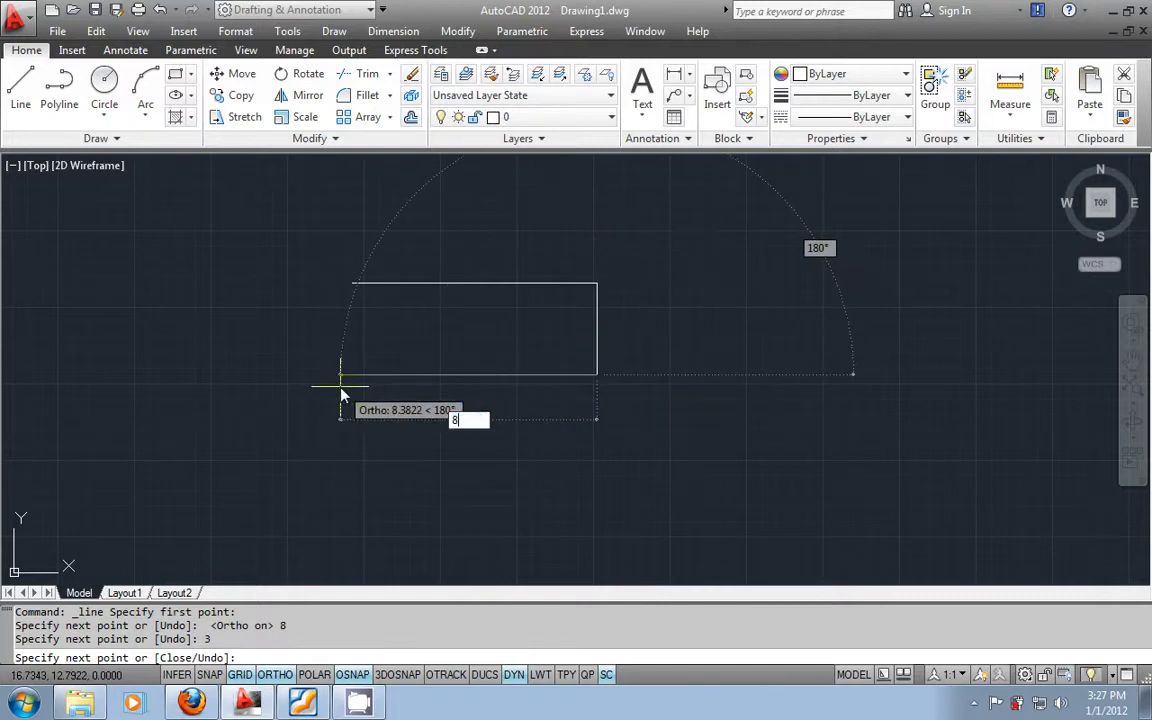
key(Return)
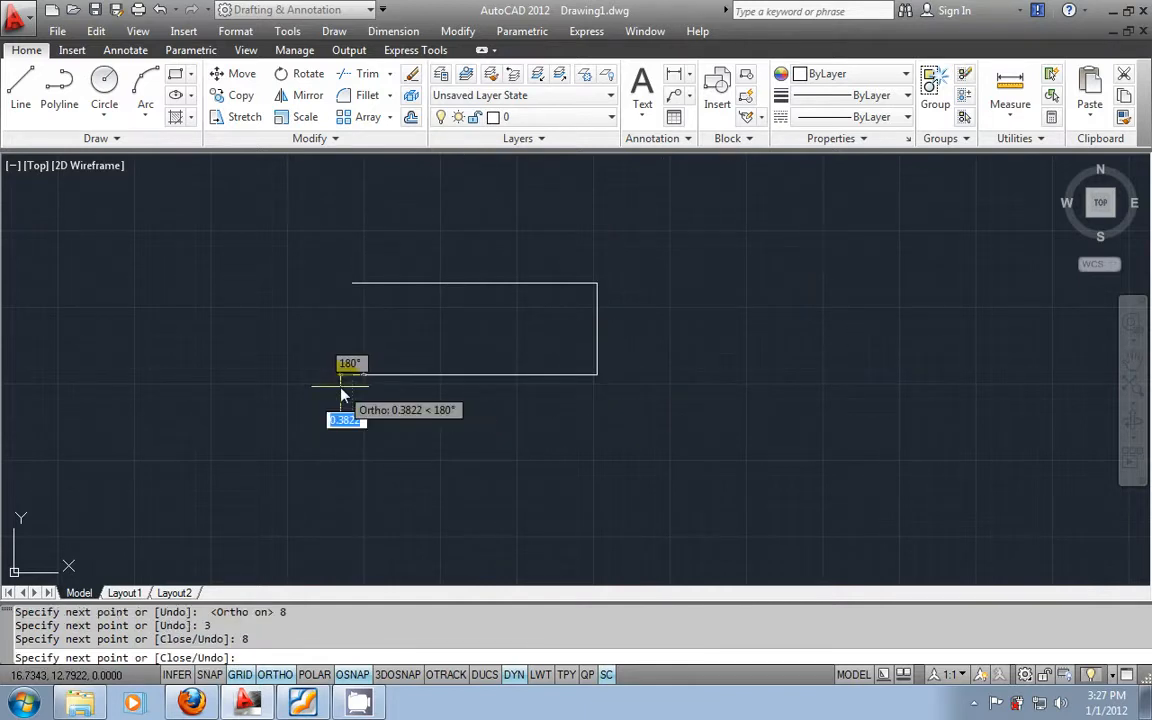
click(352, 284)
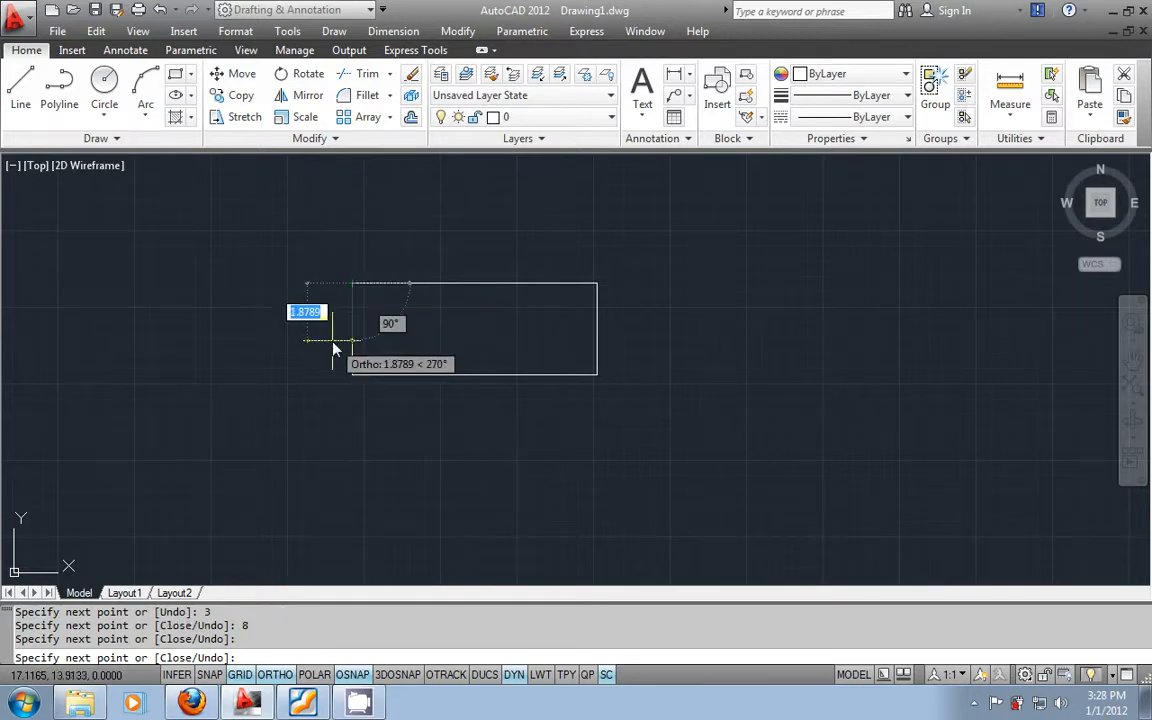
key(Escape)
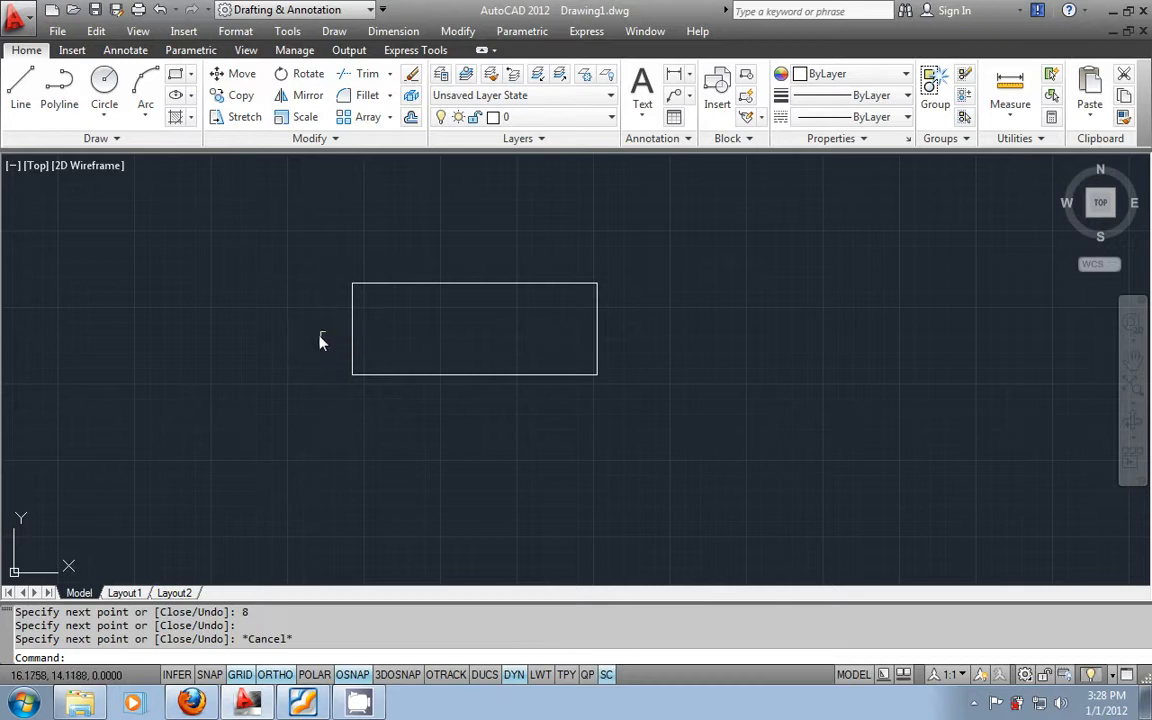
Step: Try a crossing selection box and a window selection box in the empty area left of the rectangle
click(230, 271)
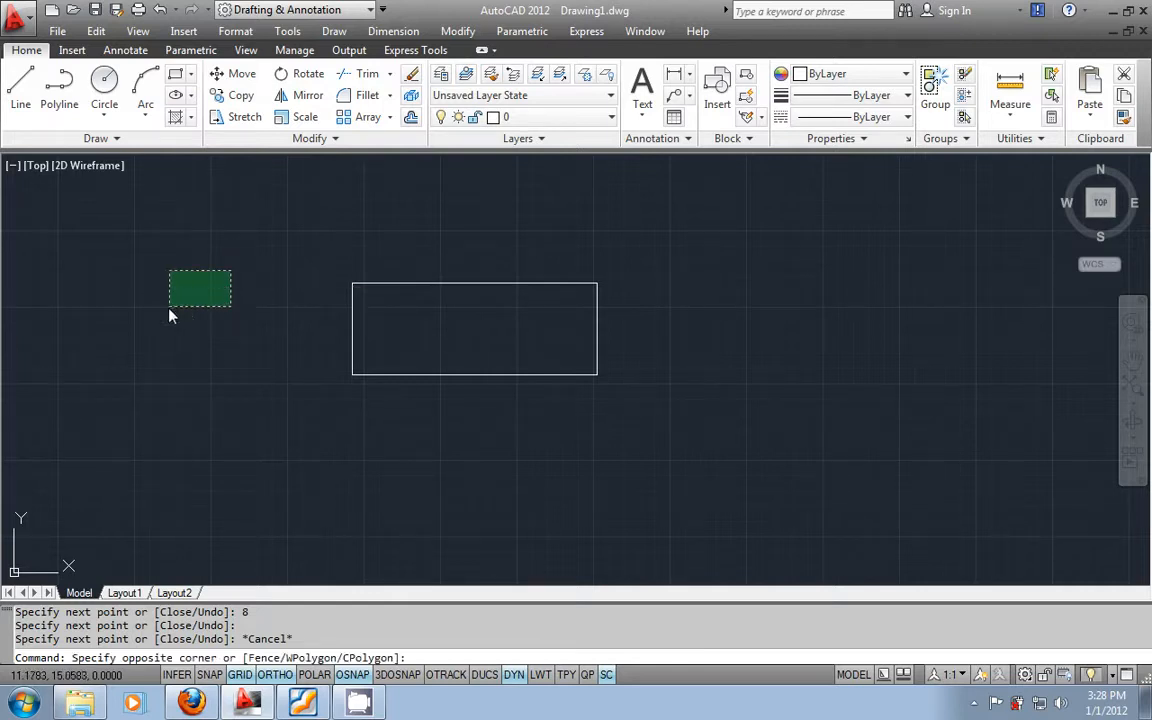
click(96, 400)
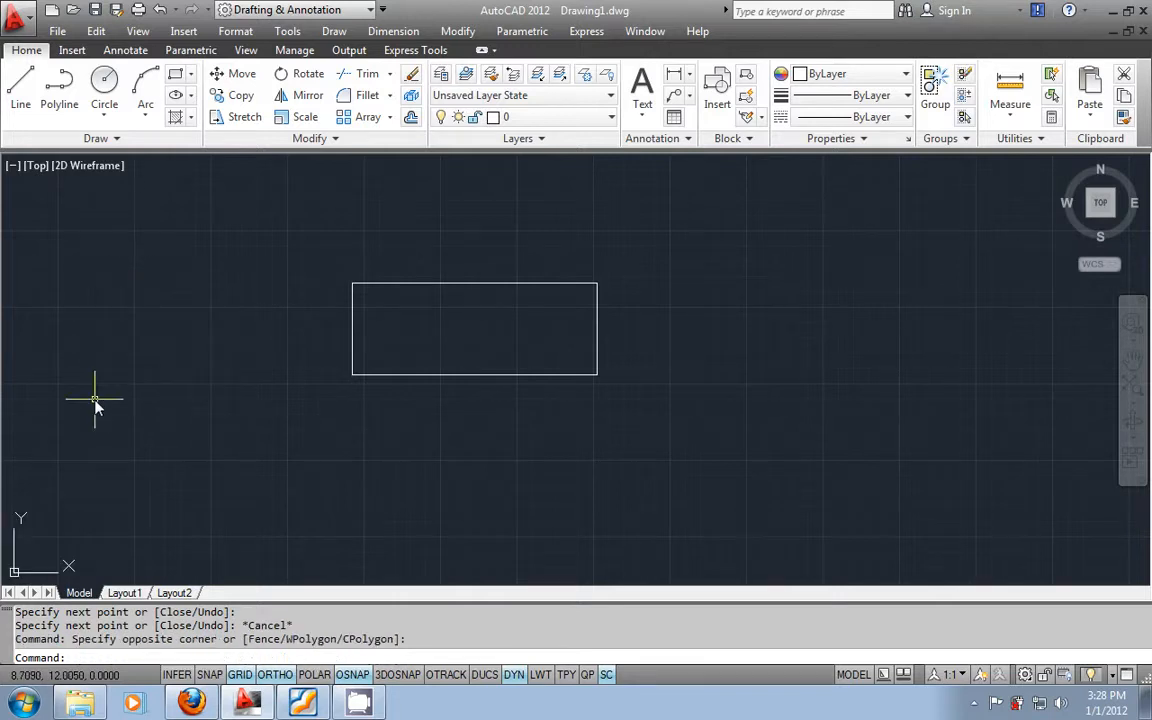
click(89, 260)
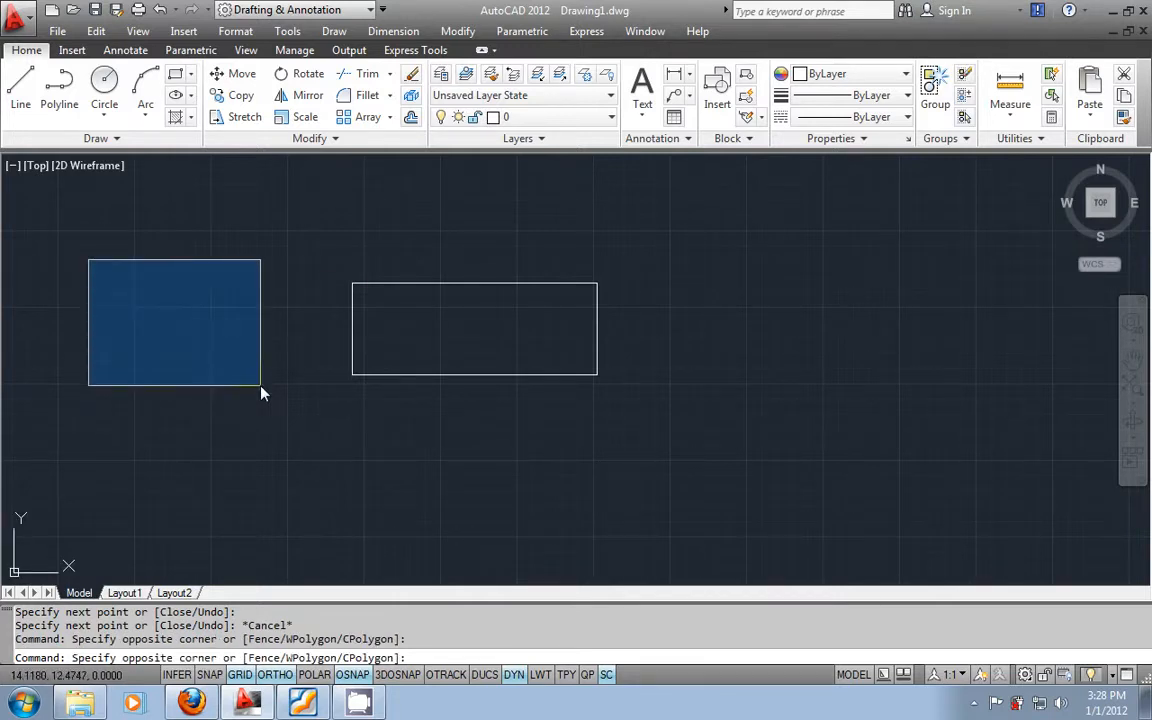
click(260, 393)
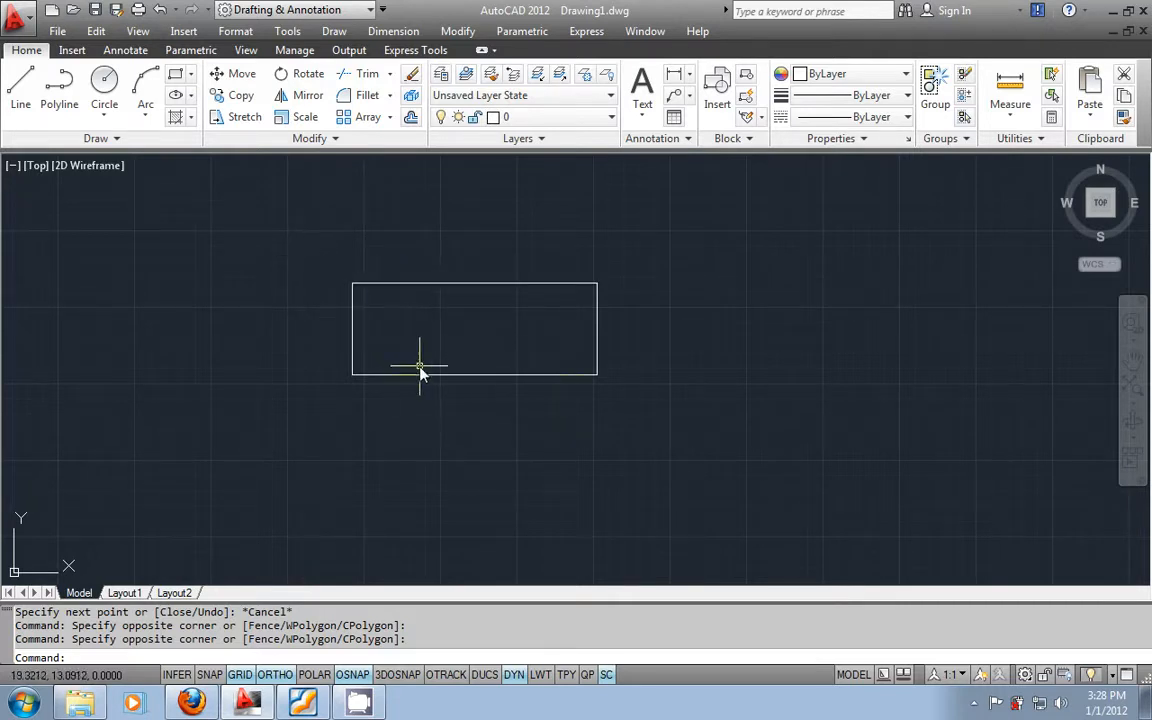
Step: Select the rectangle's left edge with a window selection that fully encloses it, and clear the selection
click(304, 257)
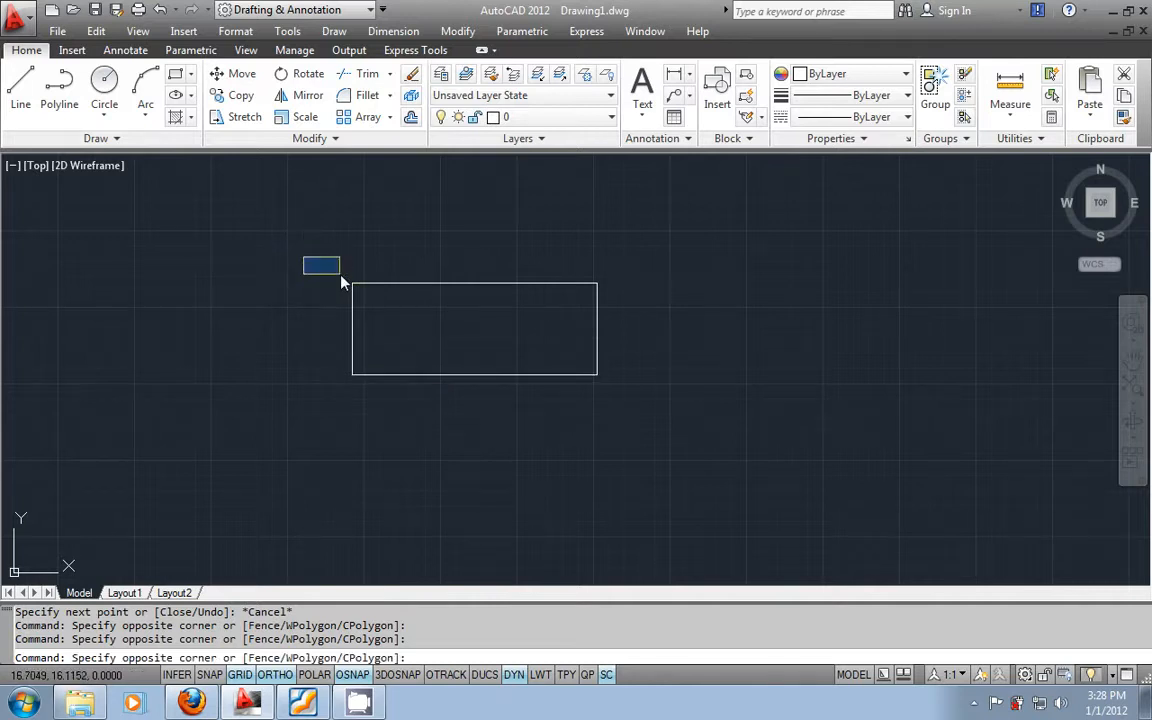
click(432, 406)
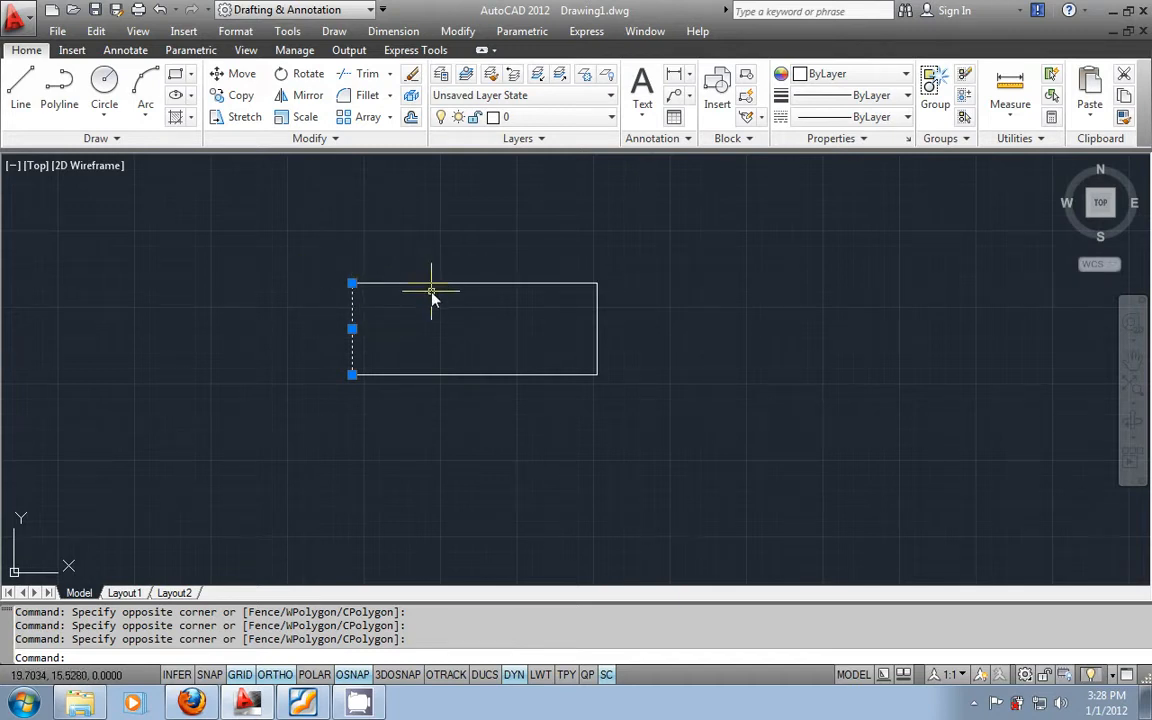
key(Escape)
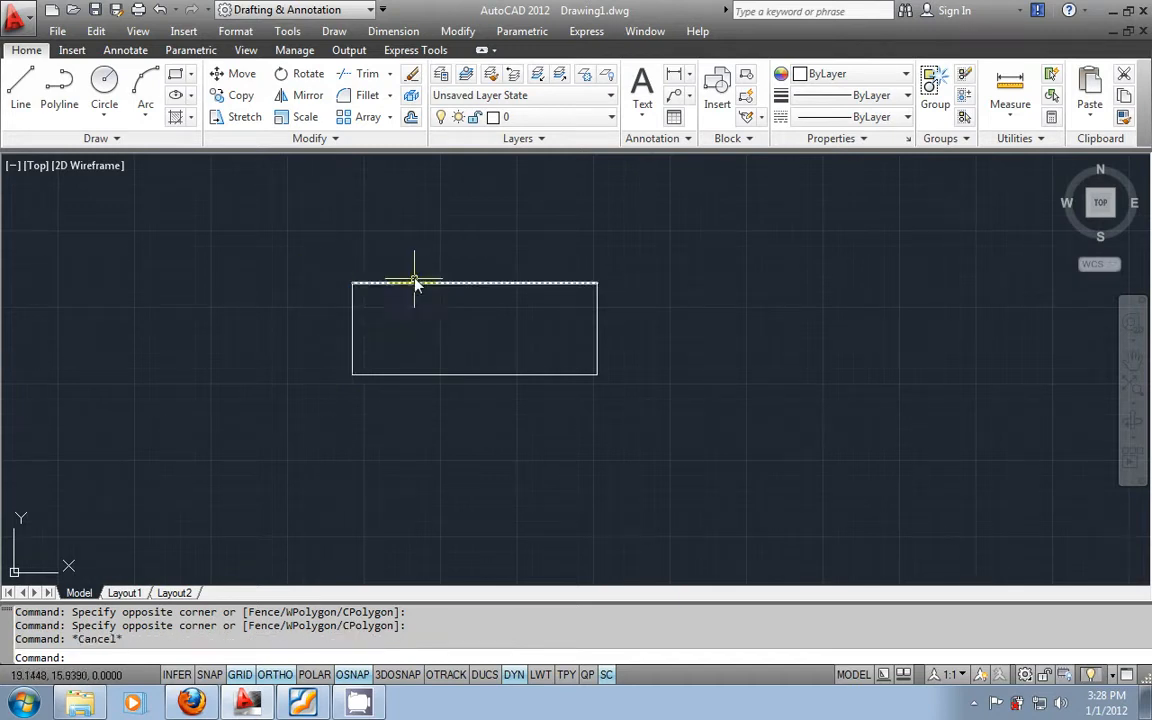
Step: Select the rectangle's top, left and bottom lines with a crossing selection, and clear the selection
click(412, 260)
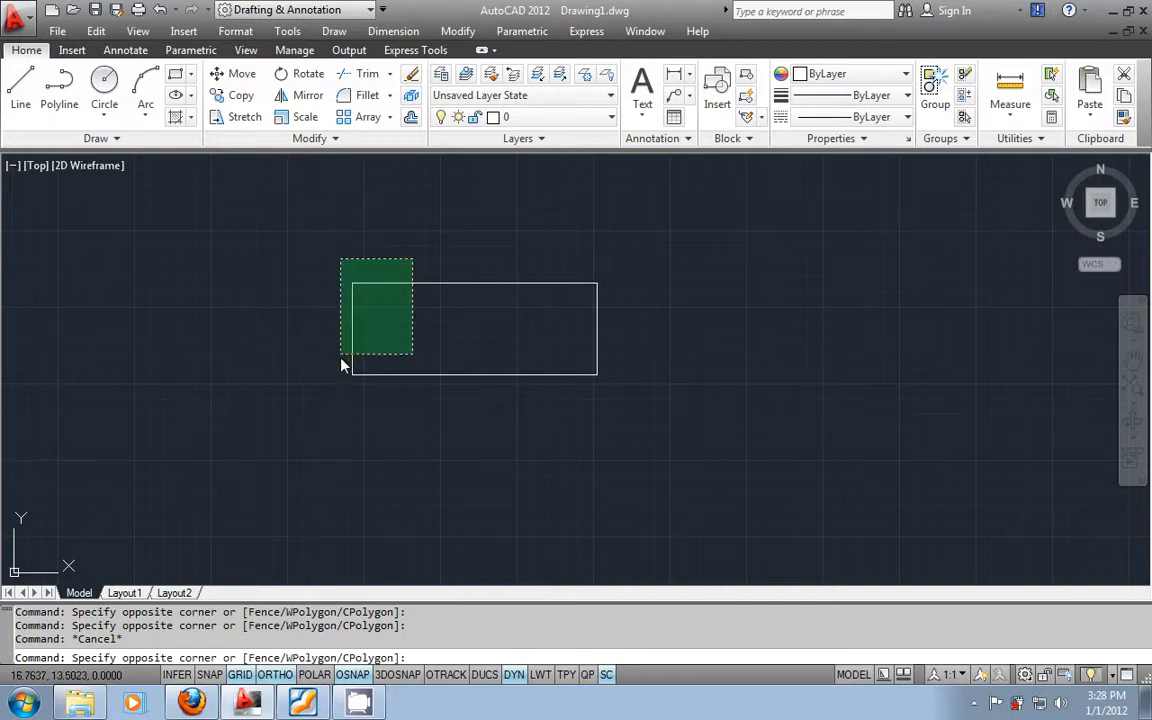
click(333, 408)
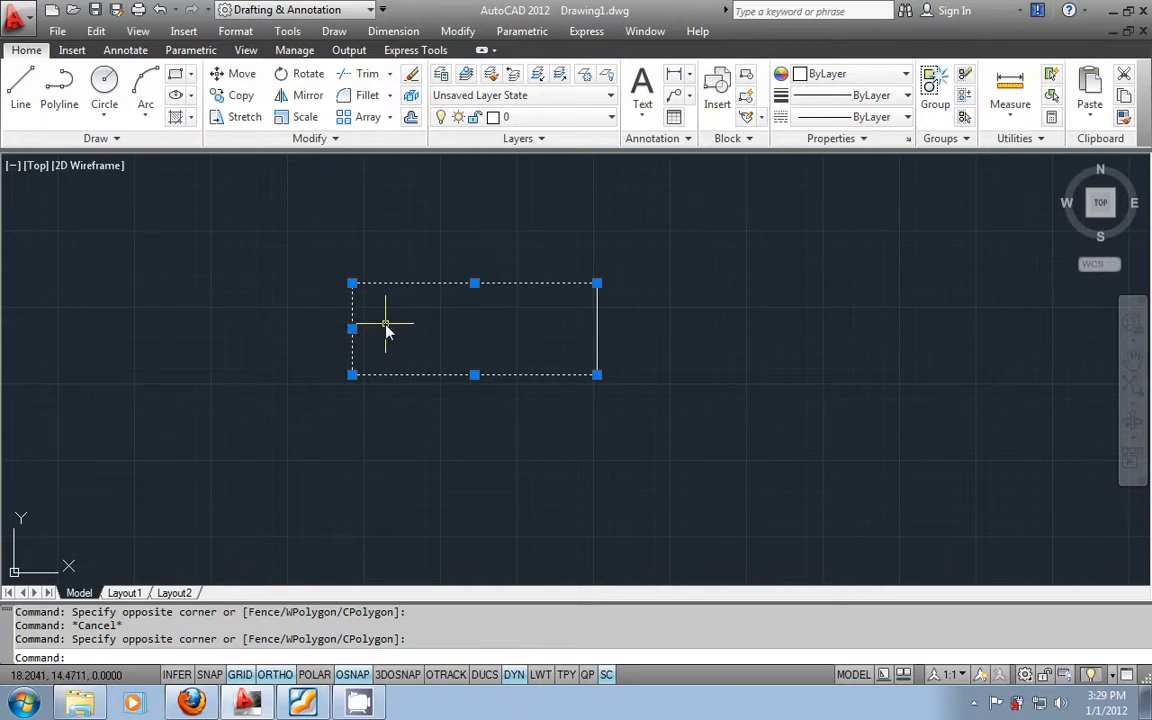
key(Escape)
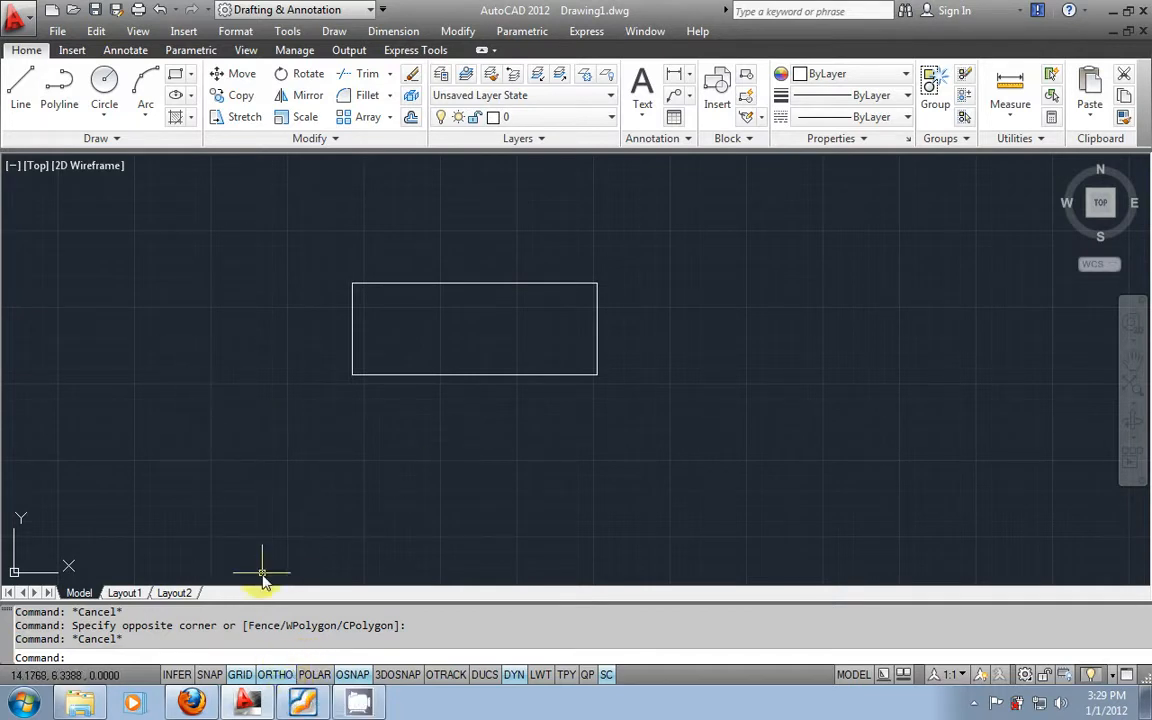
Step: Draw a line 5 units long at 30° from the rectangle's upper-left corner
click(20, 100)
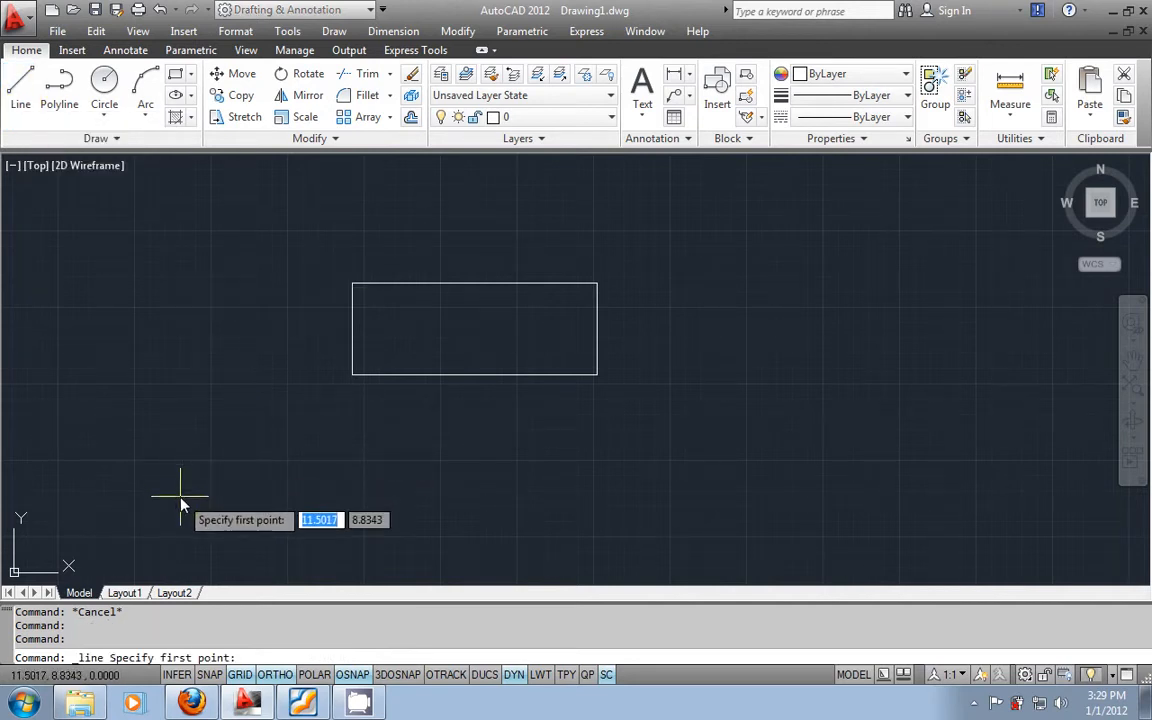
click(352, 285)
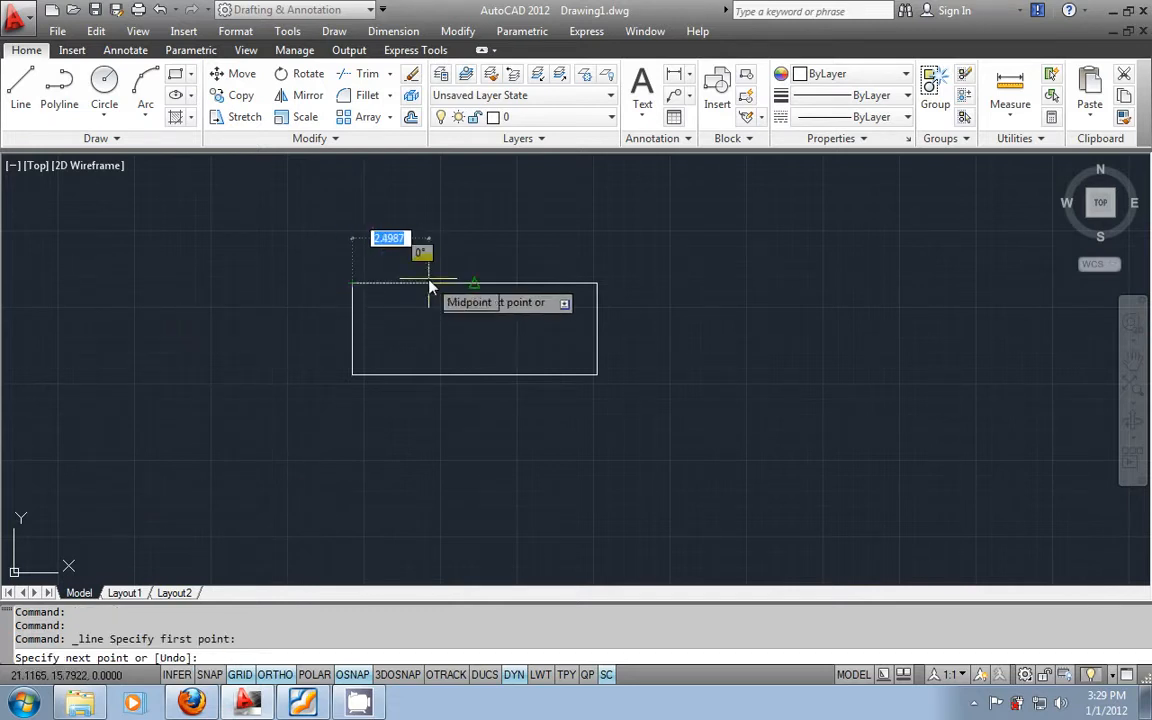
text(5)
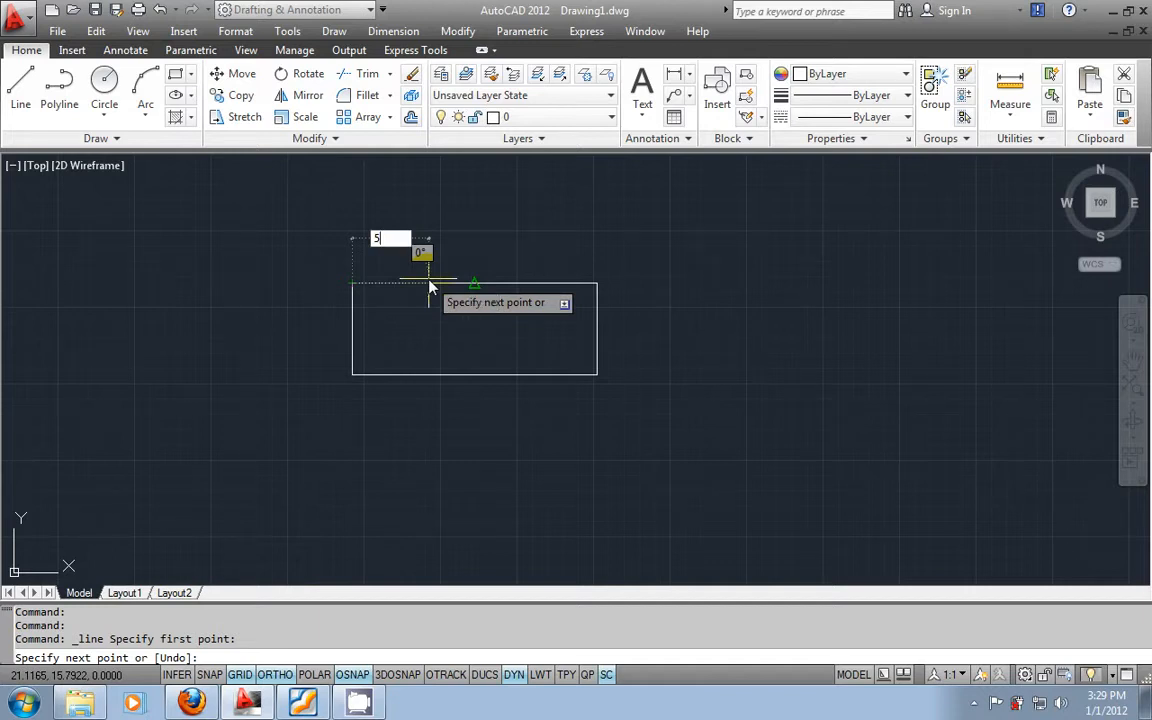
key(Tab)
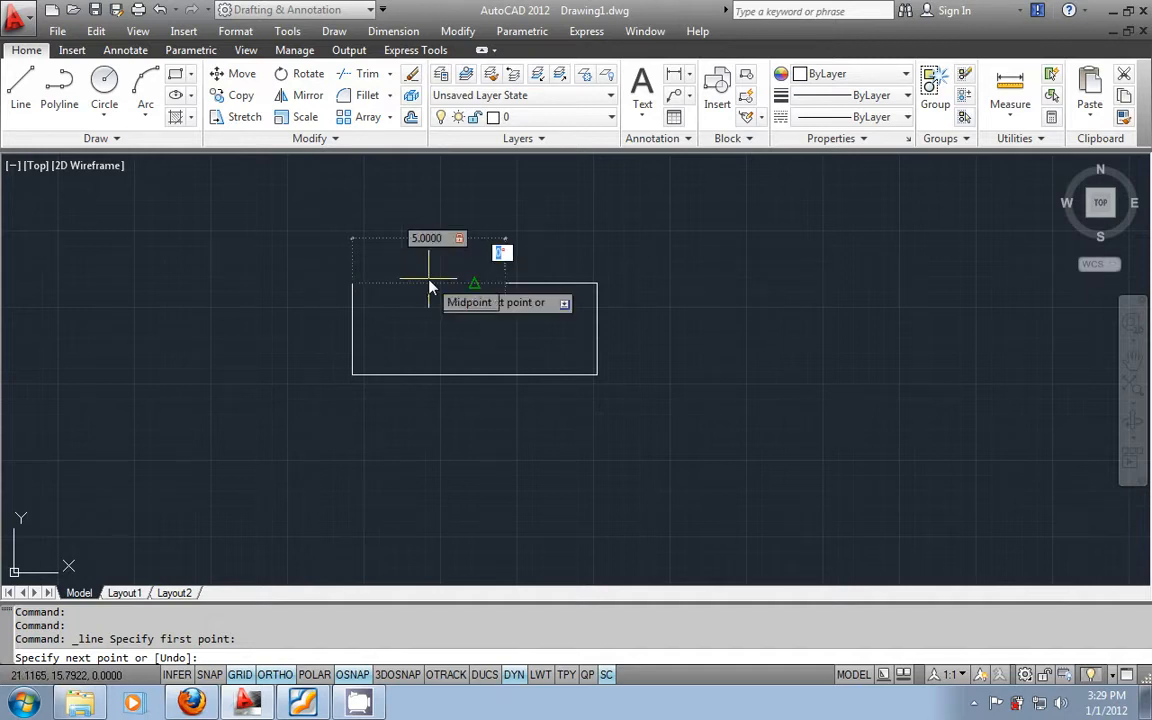
text(30)
key(Return)
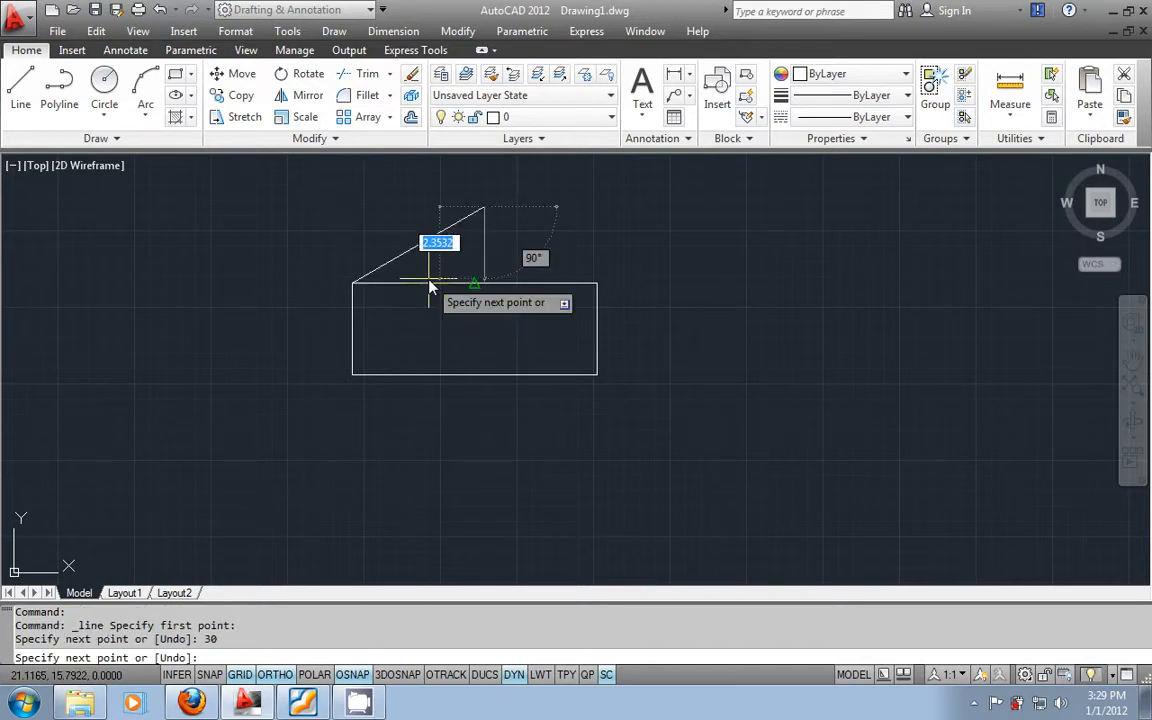
key(Escape)
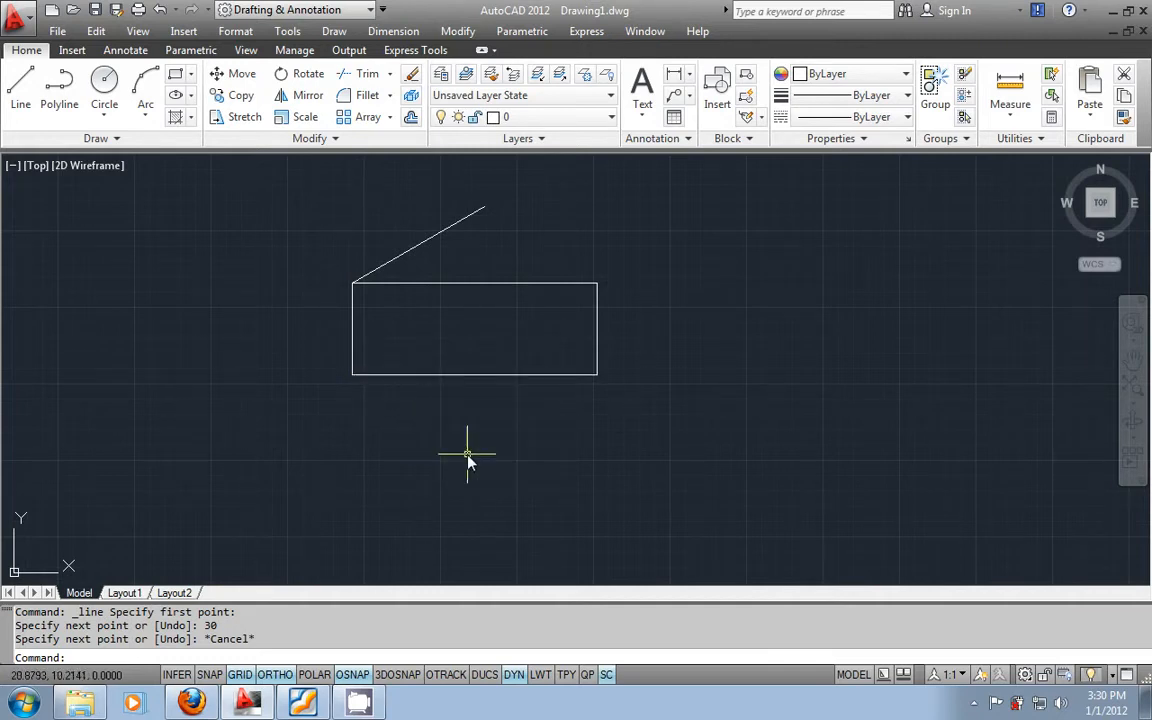
Step: Switch object snap off and back on during a Line command to compare picking points on the rectangle
click(20, 88)
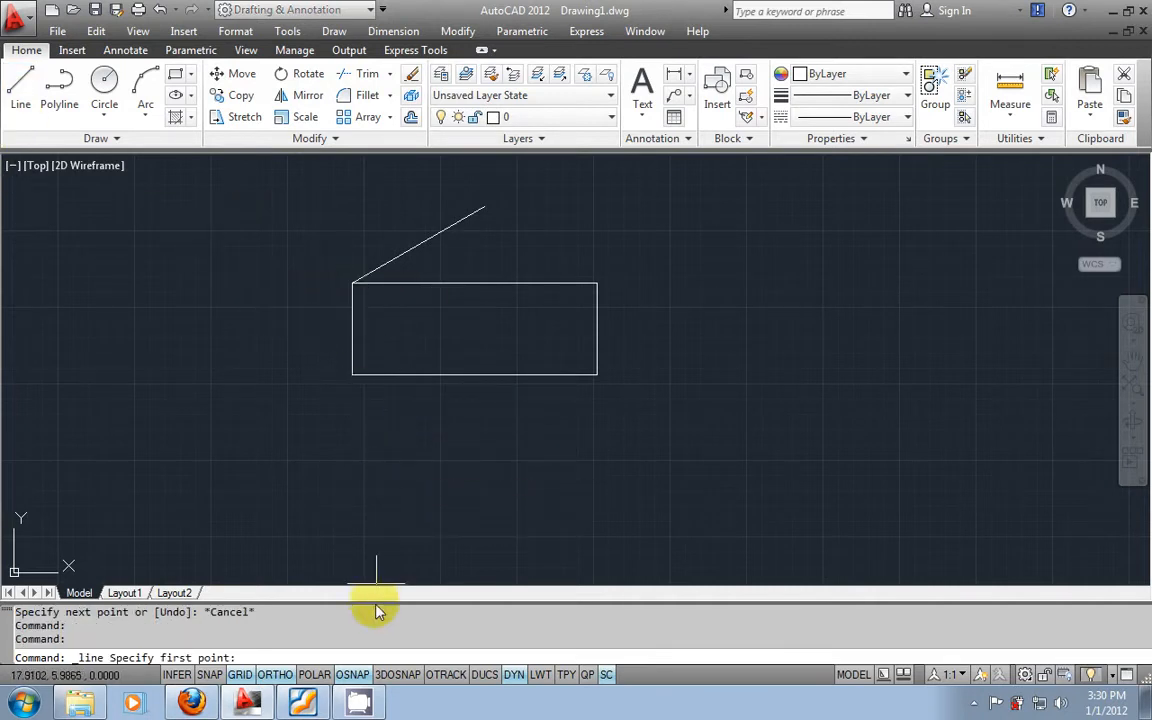
click(355, 675)
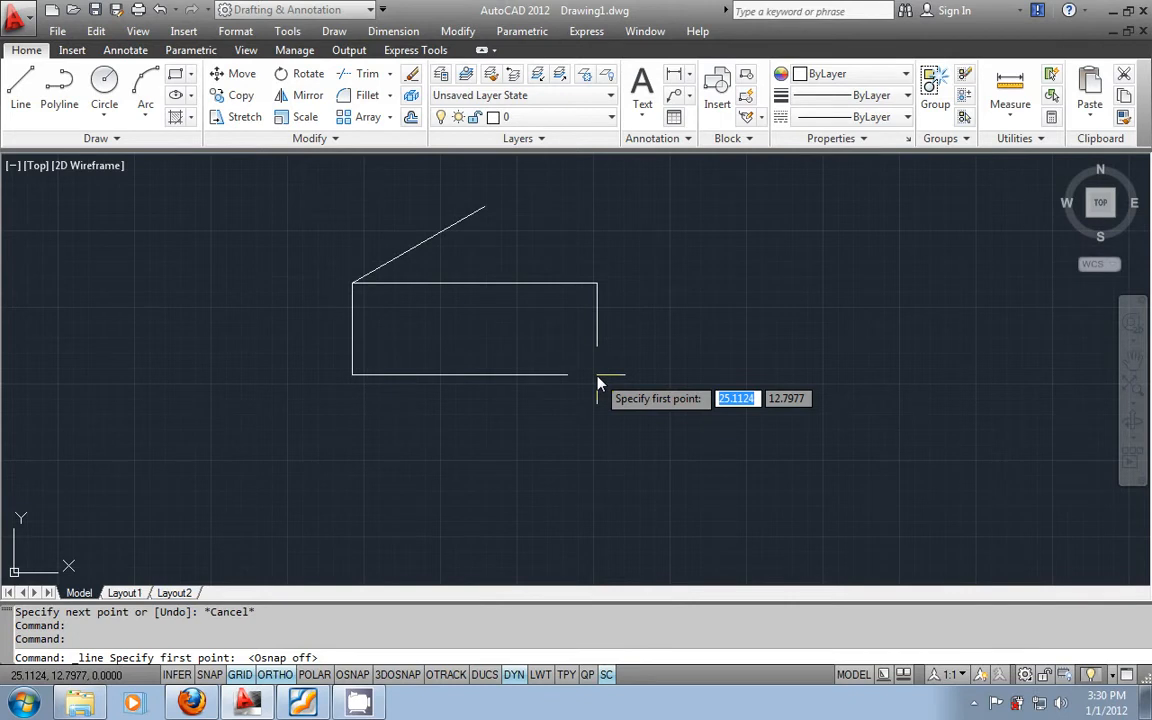
click(352, 674)
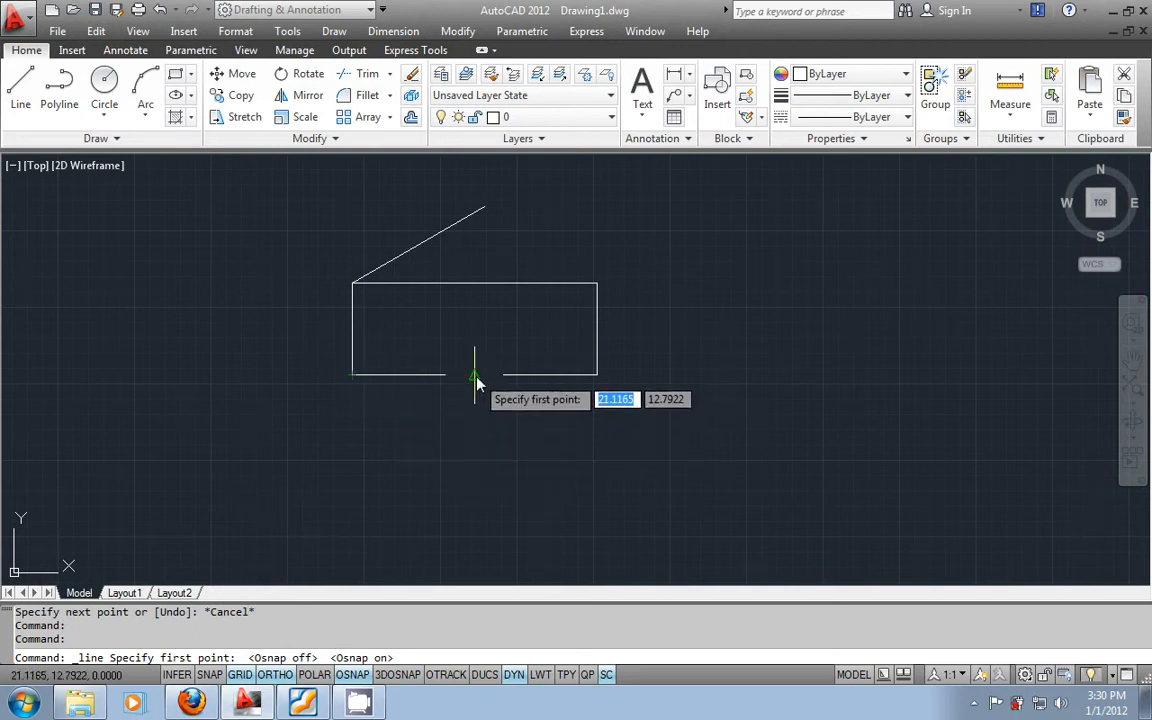
Step: Draw a freehand circle by center and radius in the empty area left of the rectangle
click(104, 88)
click(120, 370)
click(167, 317)
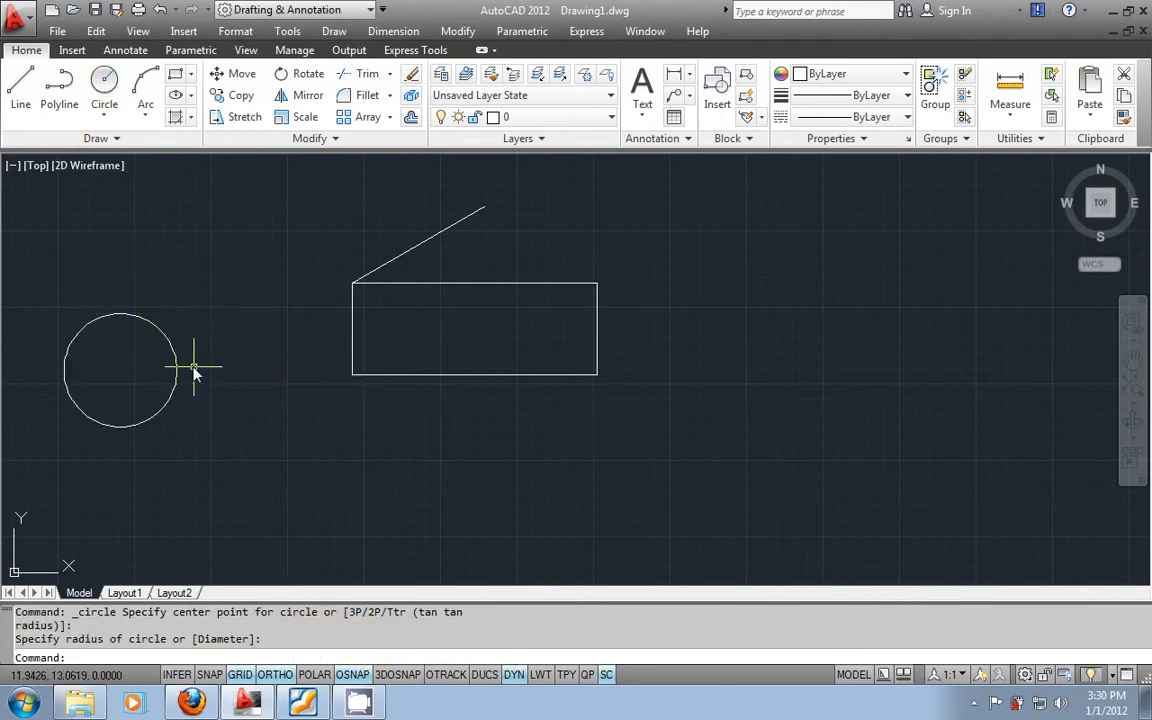
Step: Start a line, review the object snap modes in Drafting Settings, and accept the settings
click(20, 88)
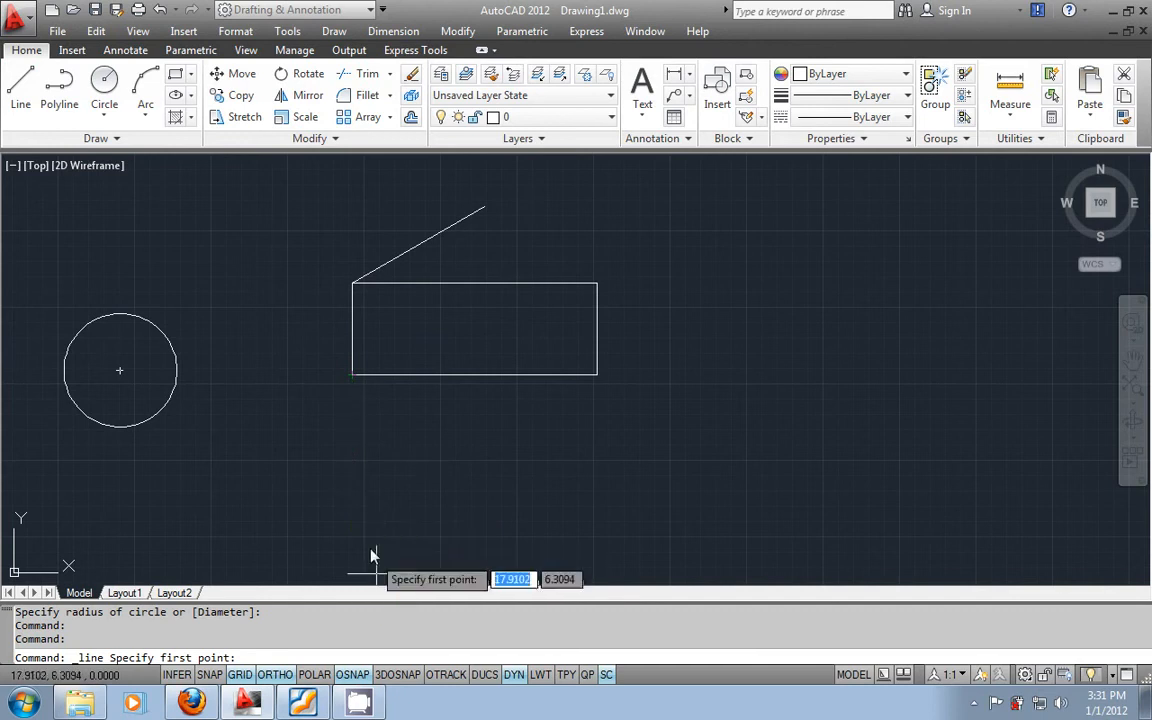
right_click(361, 678)
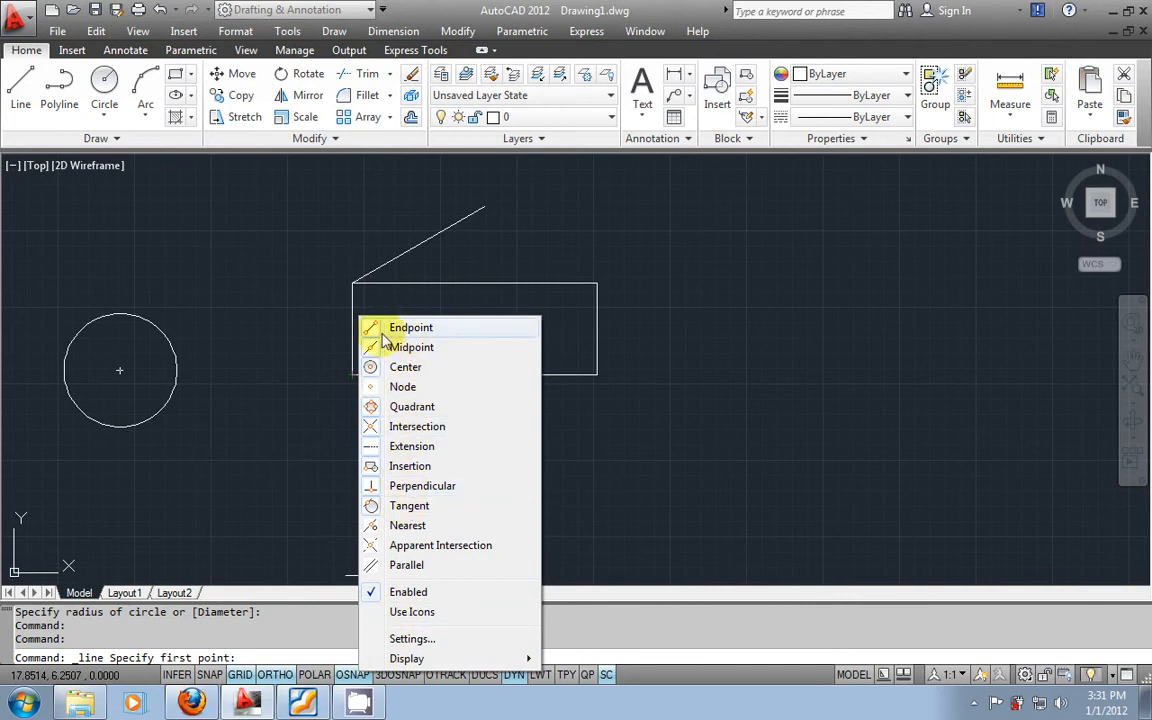
click(424, 640)
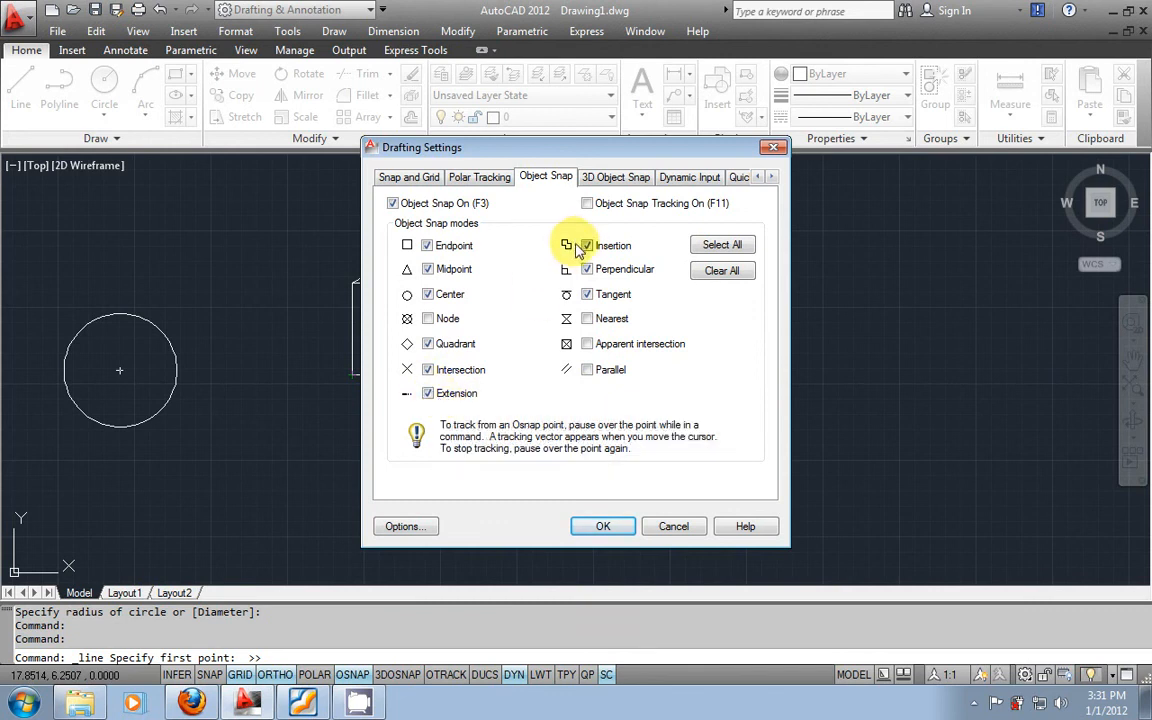
click(606, 526)
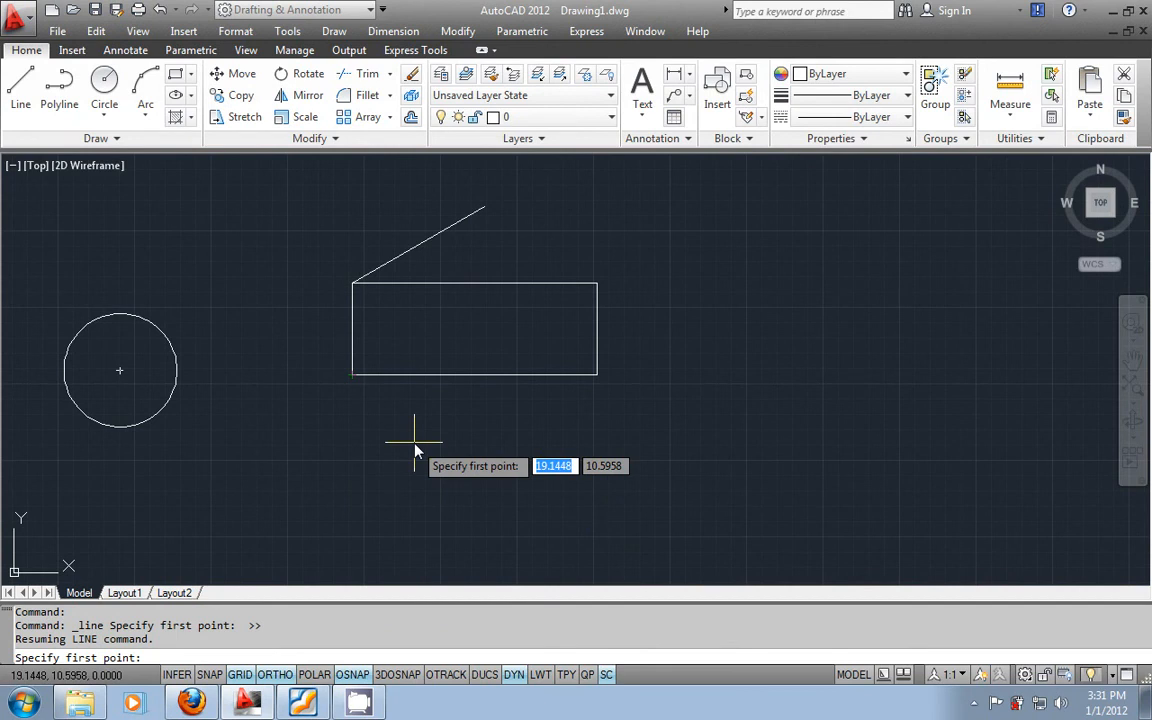